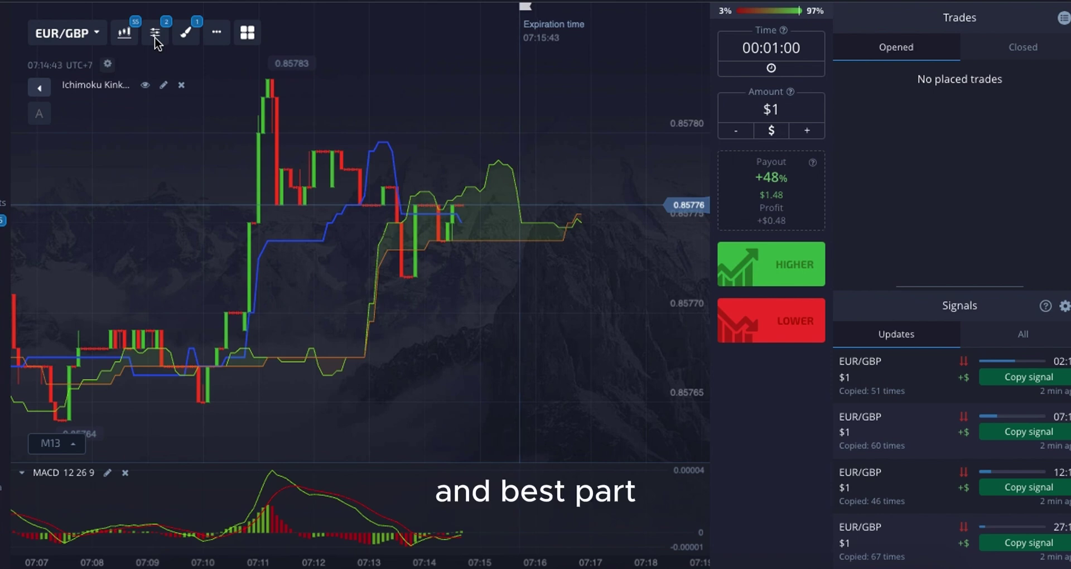
Step: Pick AUD/USD OTC from the Currencies asset list, keeping the M13 chart with Ichimoku and MACD
{"action": "left_click", "coordinate": [78, 37]}
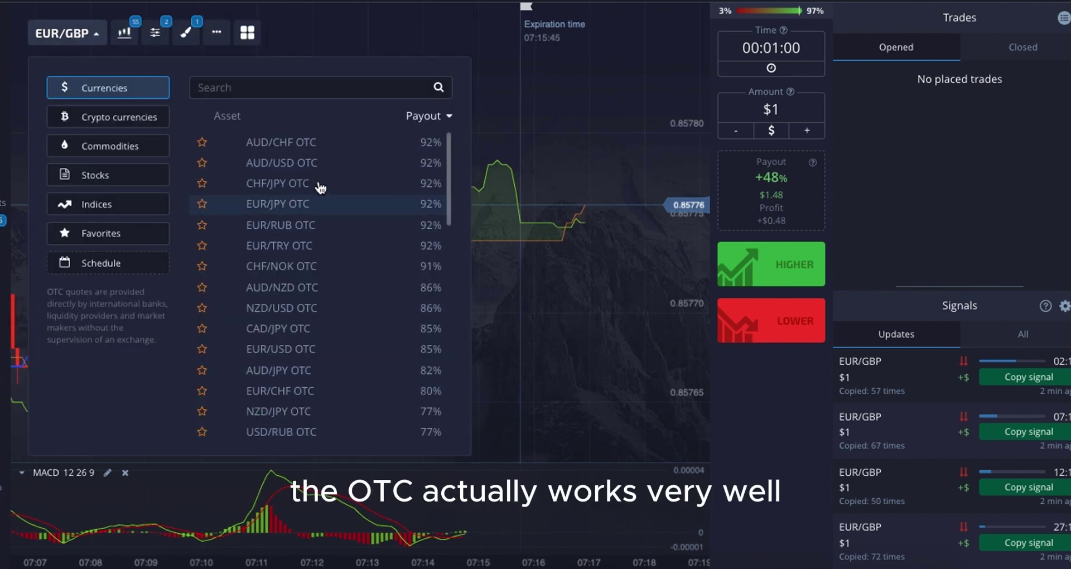
{"action": "left_click", "coordinate": [313, 163]}
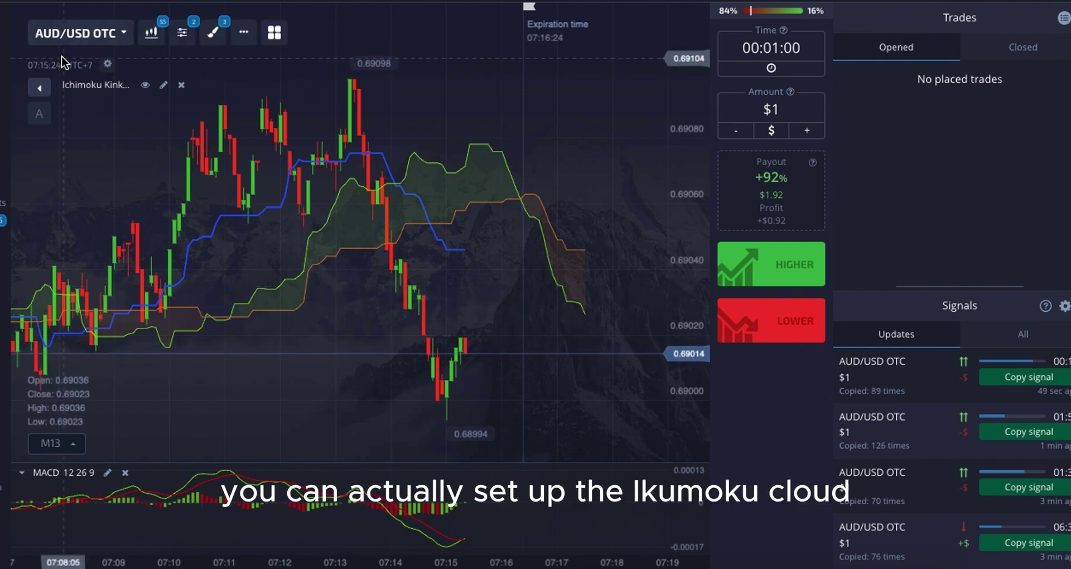
{"action": "left_click", "coordinate": [184, 34]}
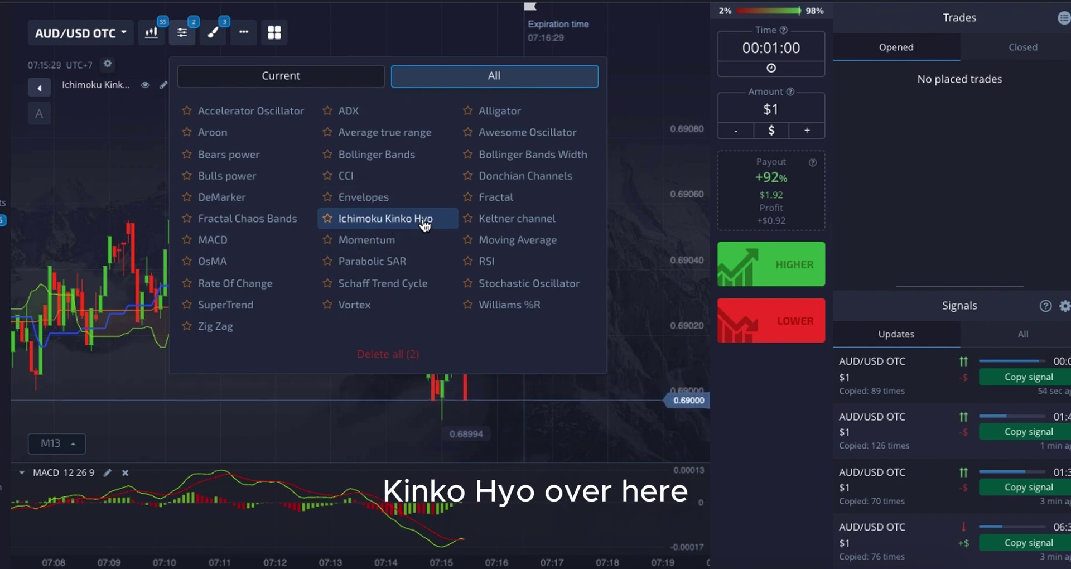
{"action": "left_click", "coordinate": [163, 85]}
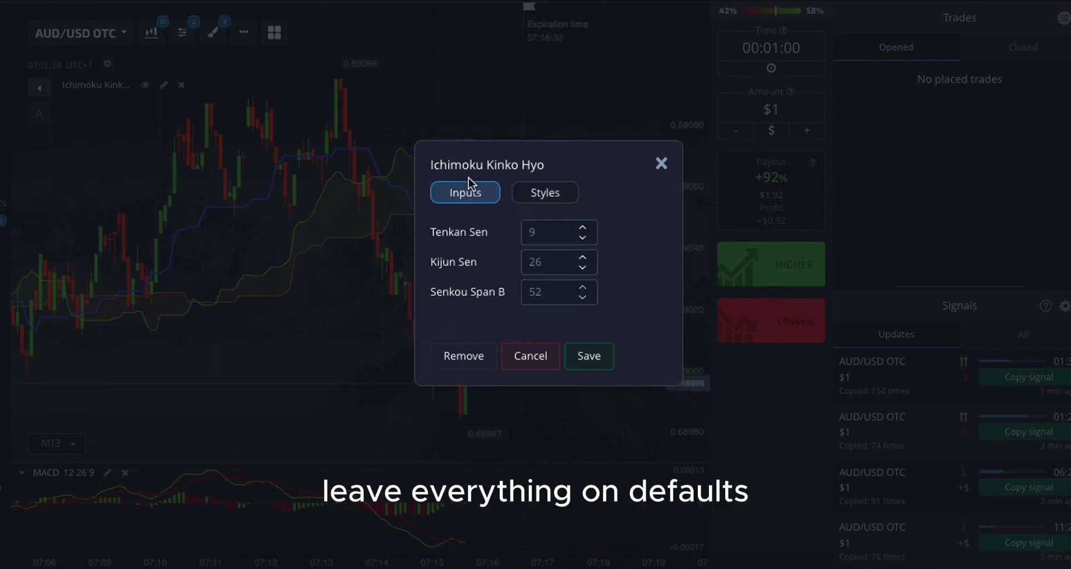
{"action": "left_click", "coordinate": [549, 190]}
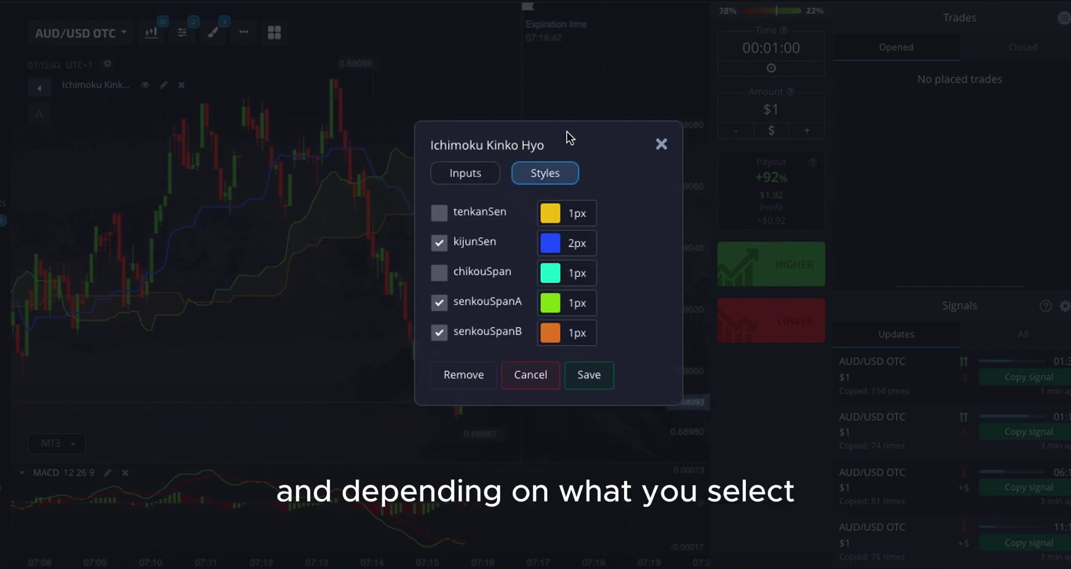
{"action": "left_click", "coordinate": [441, 214]}
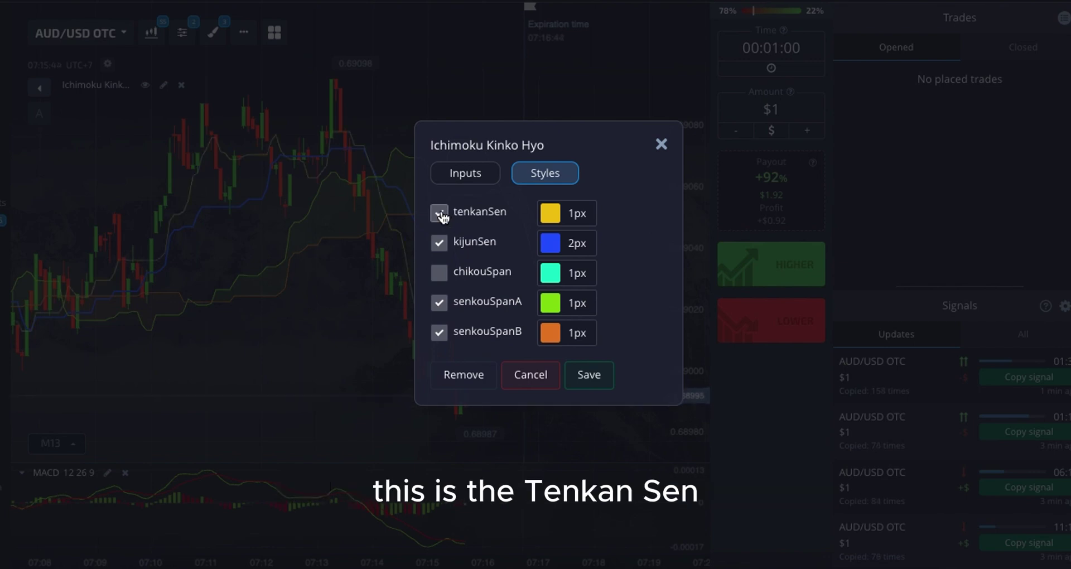
{"action": "left_click", "coordinate": [441, 215]}
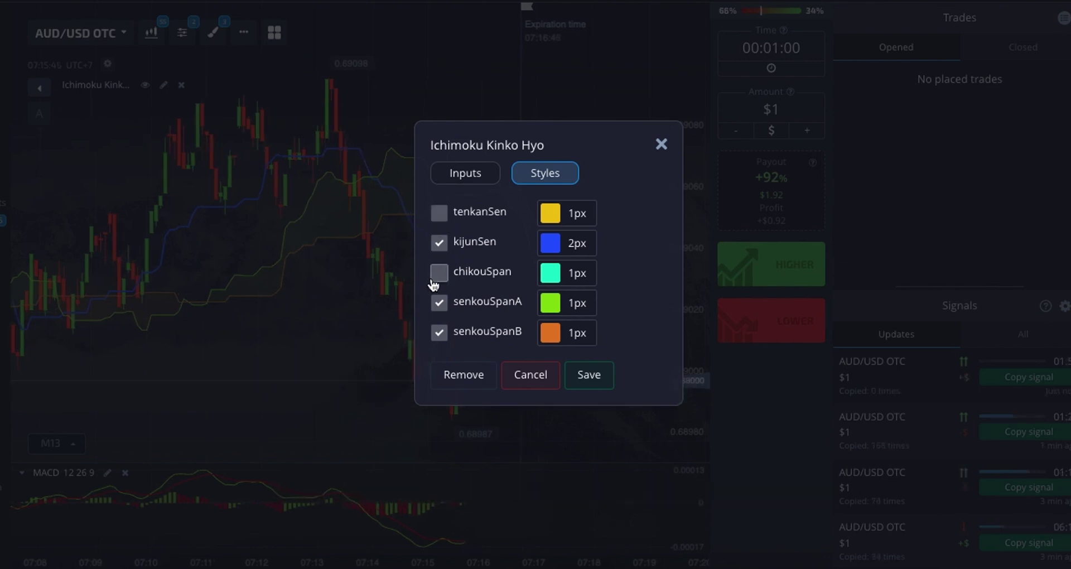
{"action": "left_click", "coordinate": [440, 214]}
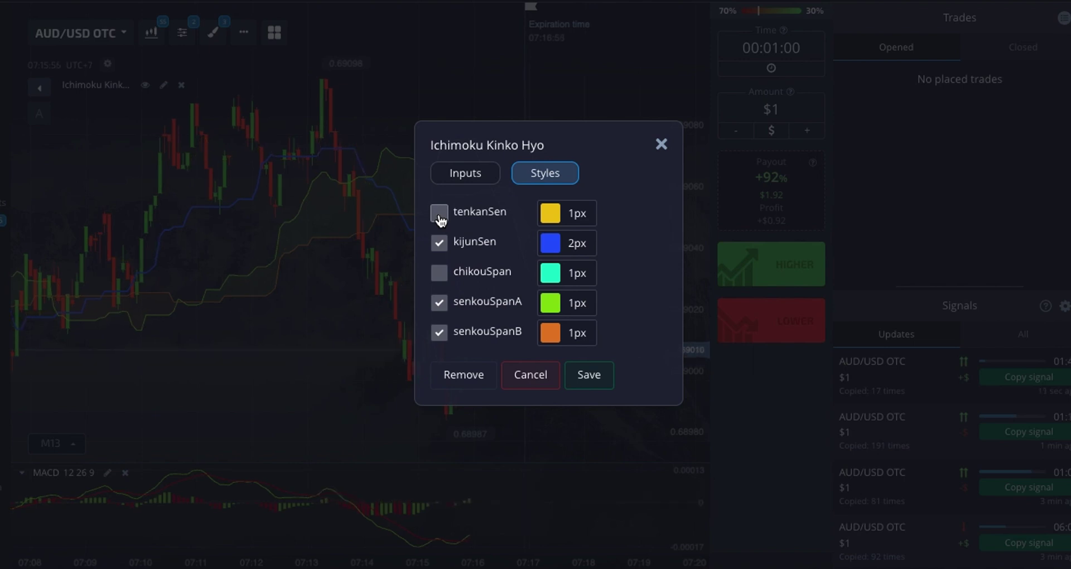
{"action": "left_click", "coordinate": [440, 246]}
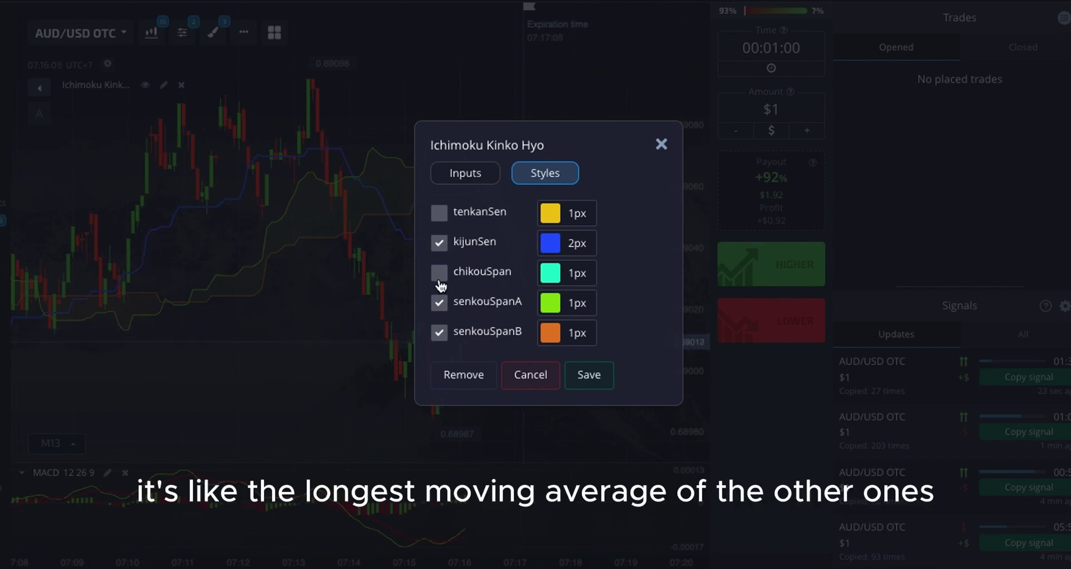
{"action": "left_click", "coordinate": [440, 212]}
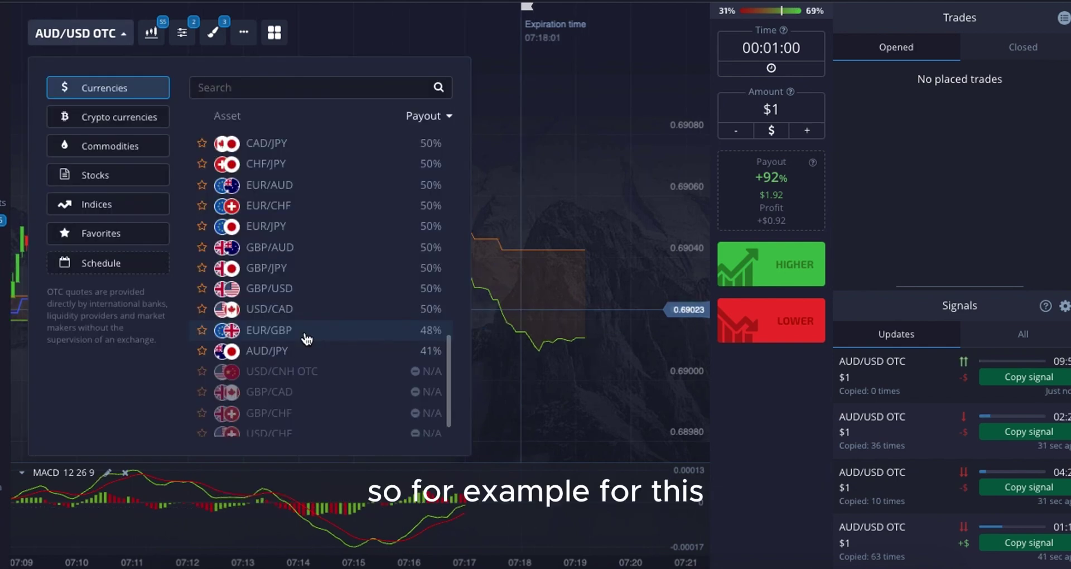
Step: Return the chart to EUR/GBP at 48% payout and bring up the full indicators list
{"action": "left_click", "coordinate": [268, 329]}
{"action": "left_click", "coordinate": [529, 397]}
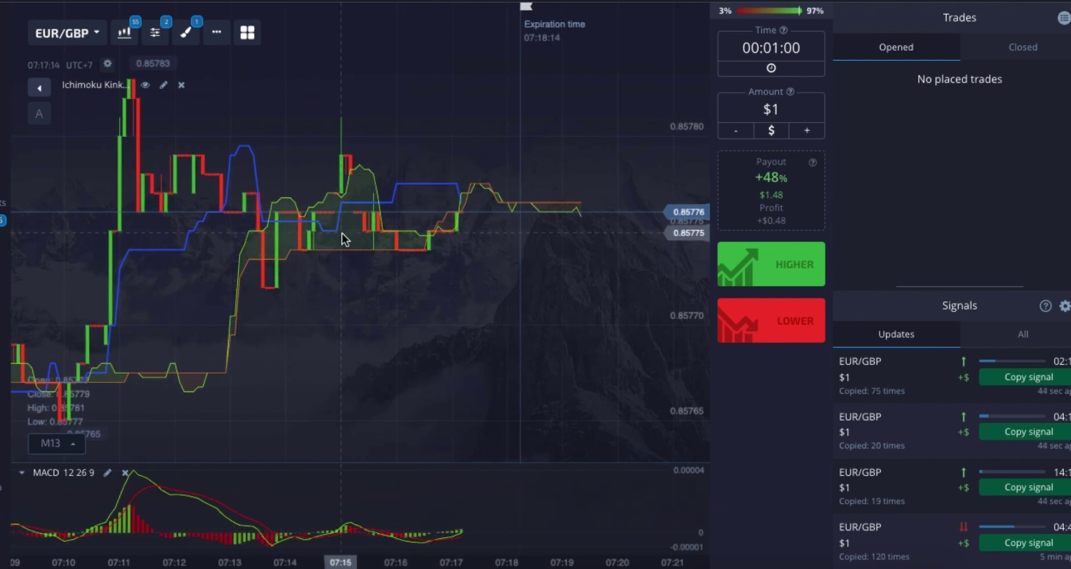
{"action": "left_click", "coordinate": [155, 33]}
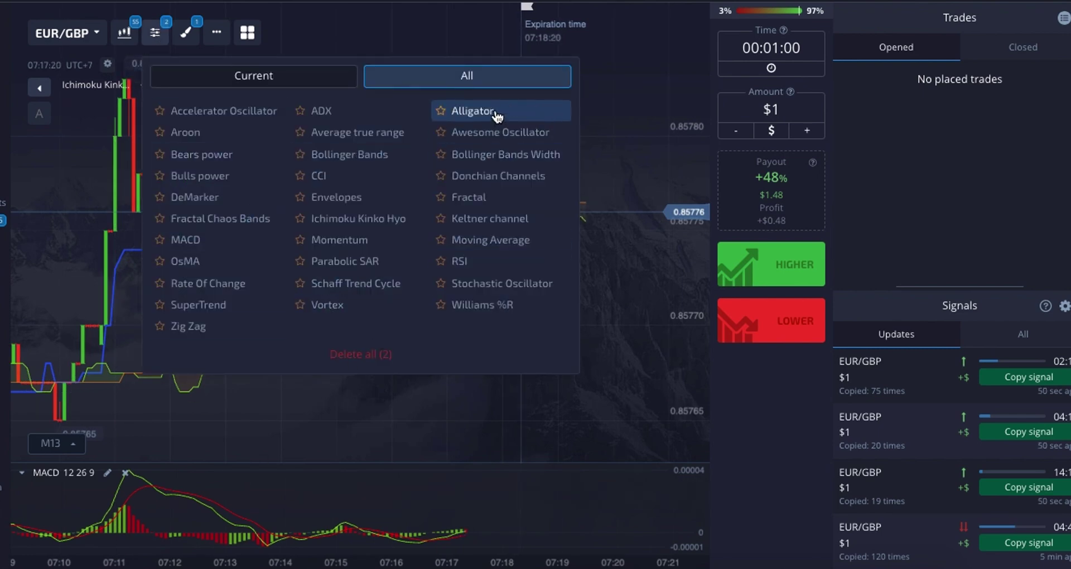
Step: Add ADX 14 14 below MACD with its plusDI and minusDI lines hidden
{"action": "left_click", "coordinate": [335, 113]}
{"action": "left_click", "coordinate": [446, 445]}
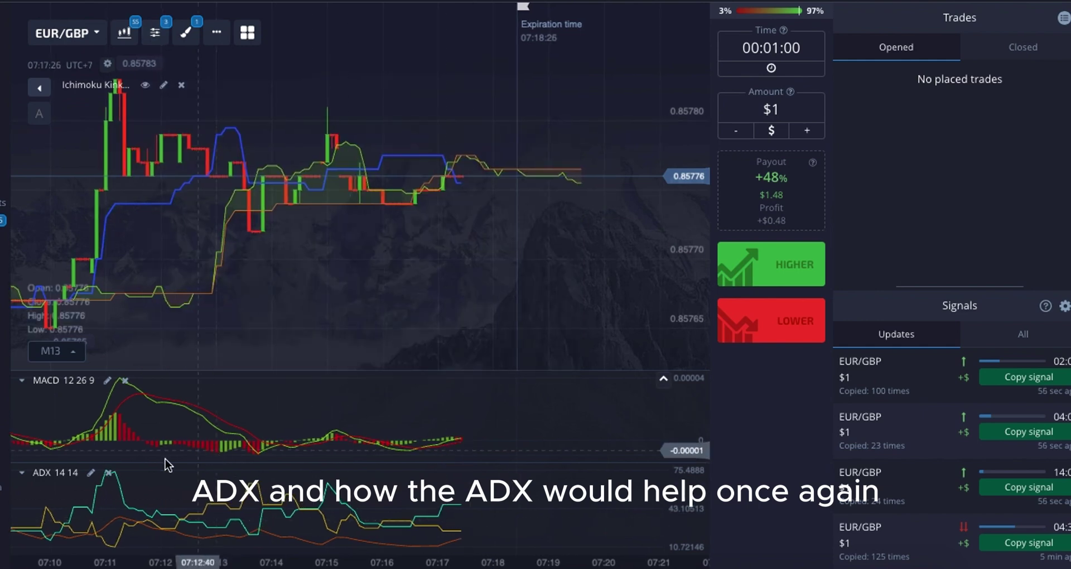
{"action": "left_click", "coordinate": [91, 472]}
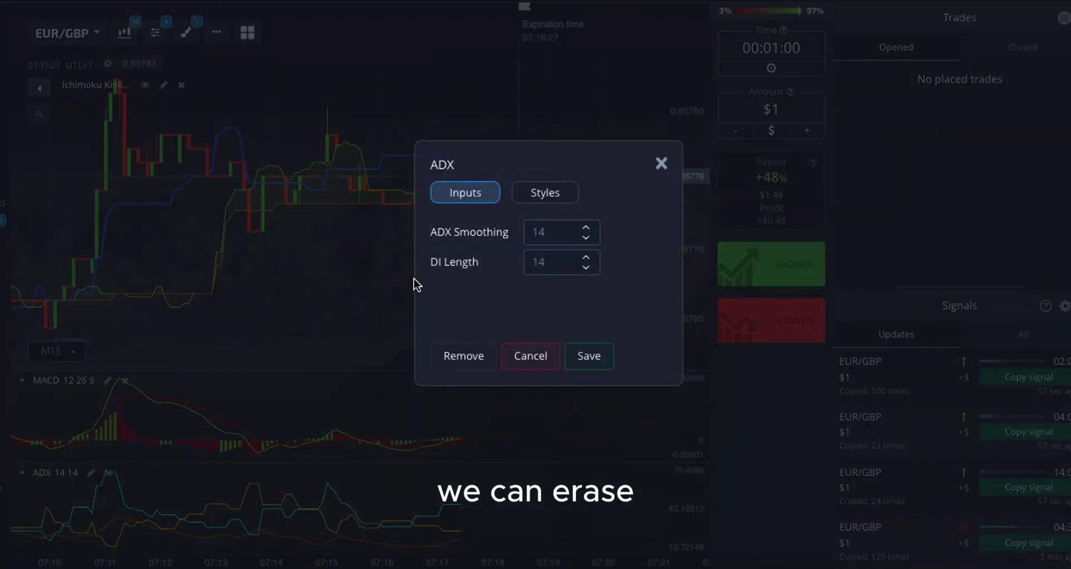
{"action": "left_click", "coordinate": [569, 203]}
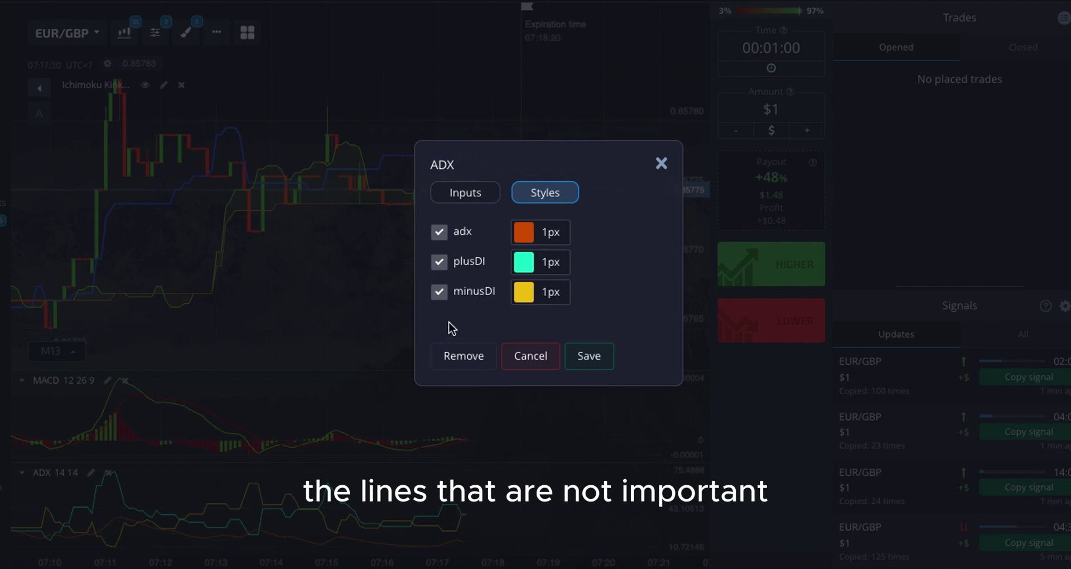
{"action": "left_click", "coordinate": [439, 261]}
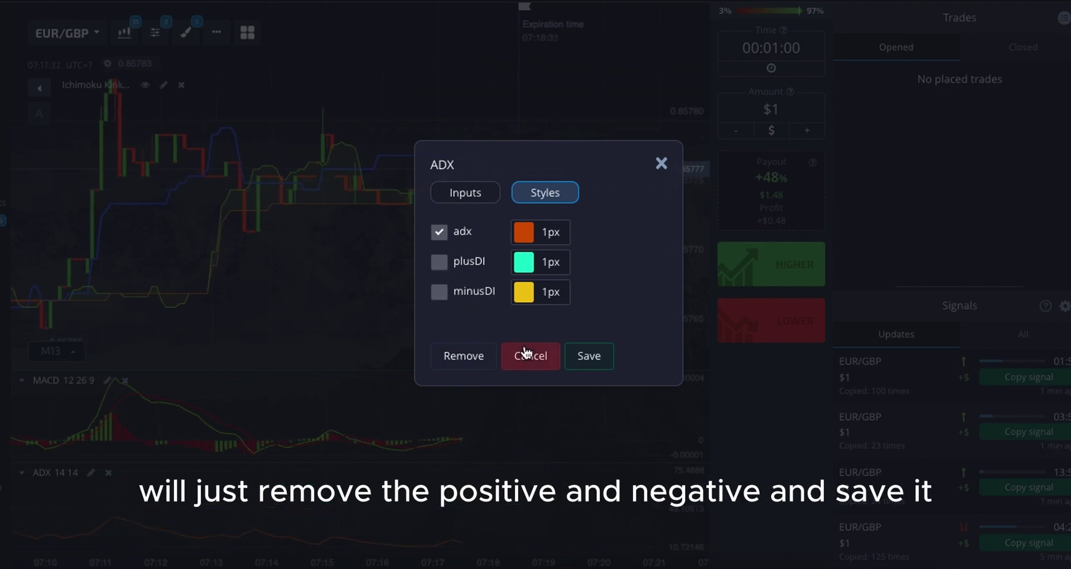
{"action": "left_click", "coordinate": [596, 359]}
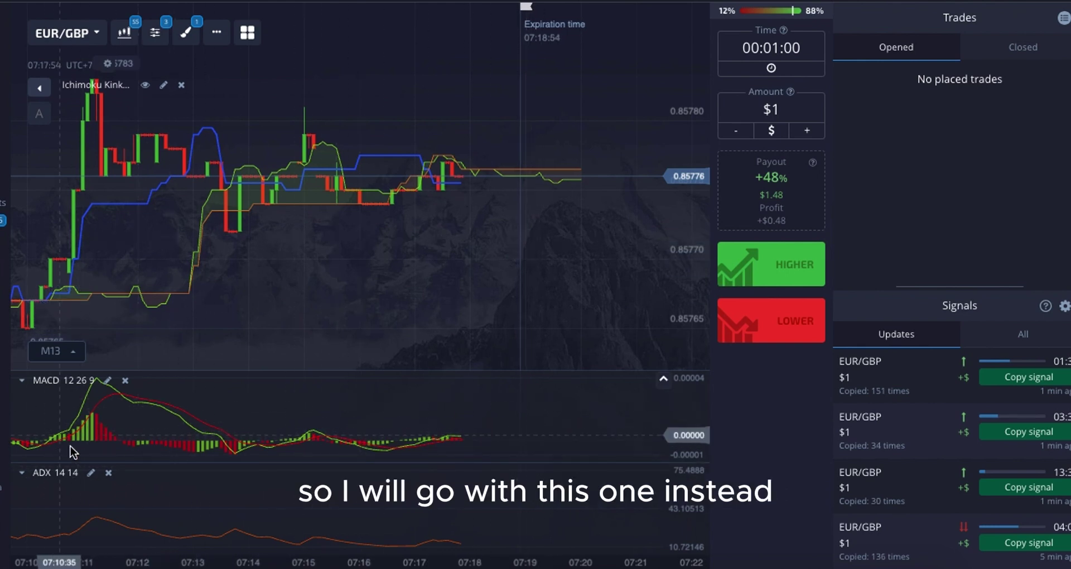
Step: Delete the ADX pane and load the CHF/JPY OTC chart at 92% payout
{"action": "left_click", "coordinate": [108, 473]}
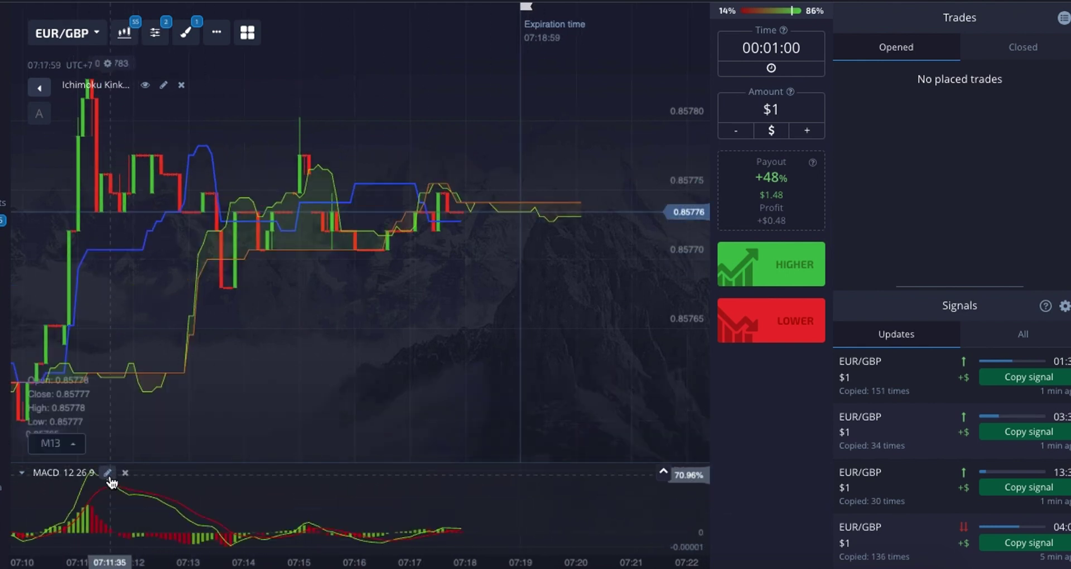
{"action": "left_click", "coordinate": [64, 33]}
{"action": "left_click", "coordinate": [316, 188]}
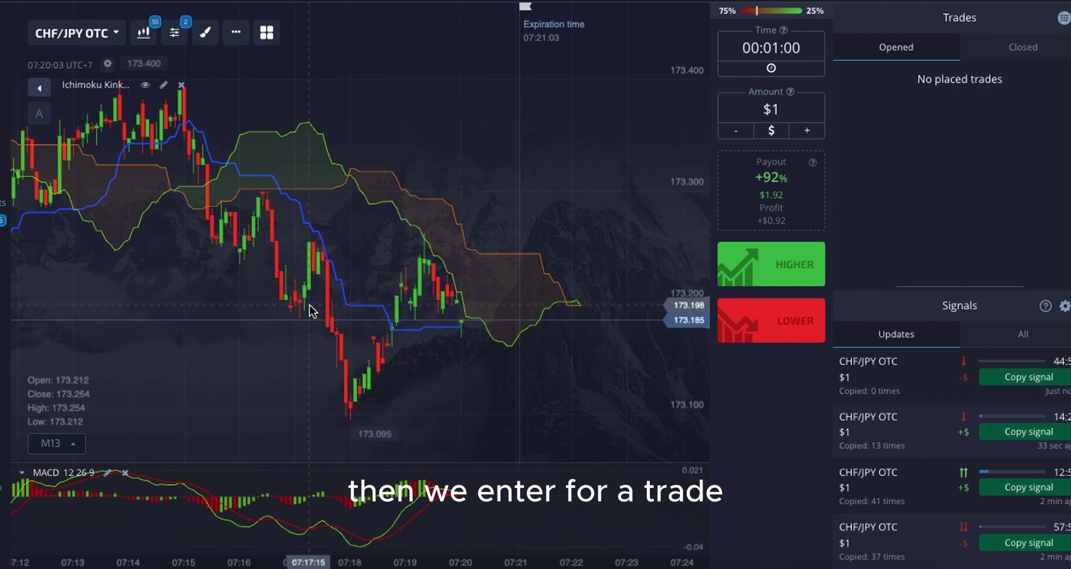
{"action": "left_click_drag", "start_coordinate": [81, 179], "coordinate": [59, 148]}
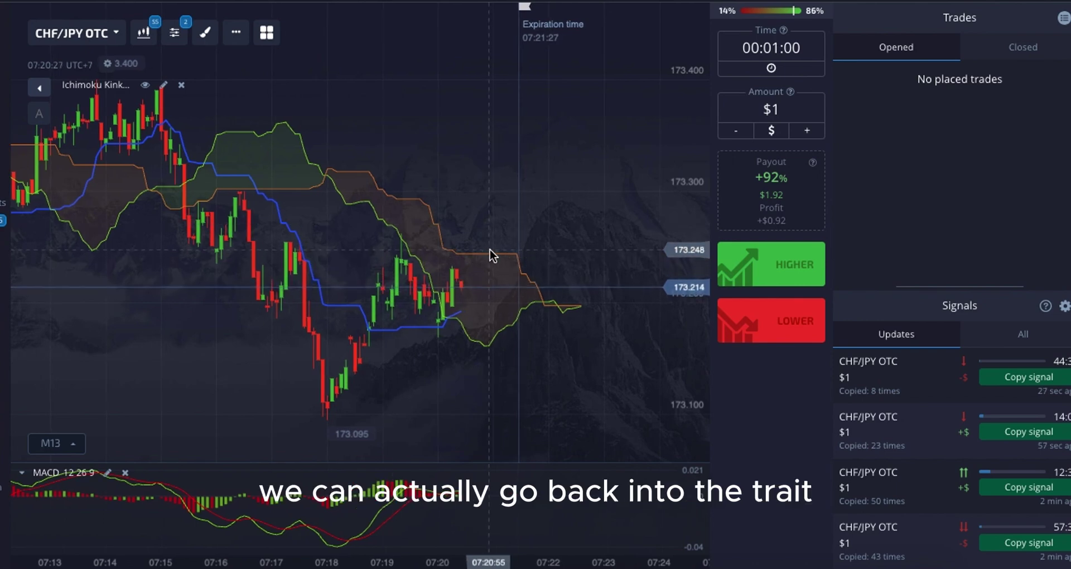
{"action": "left_click_drag", "start_coordinate": [366, 235], "coordinate": [695, 238]}
Step: Review earlier candles against the cloud, then place a $1 one-minute Higher trade on CHF/JPY OTC
{"action": "left_click", "coordinate": [698, 285]}
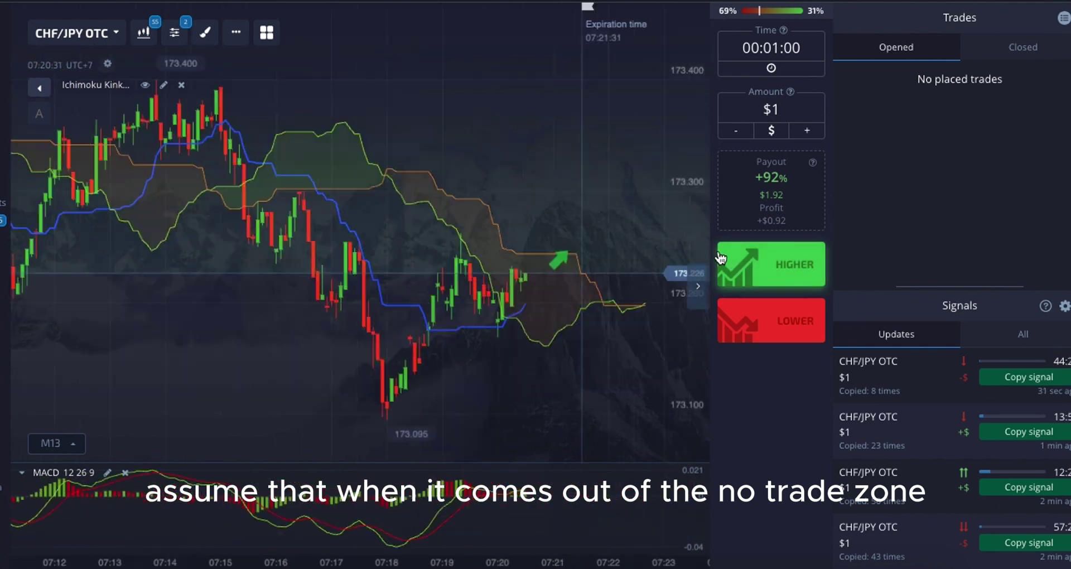
{"action": "left_click_drag", "start_coordinate": [268, 327], "coordinate": [268, 256]}
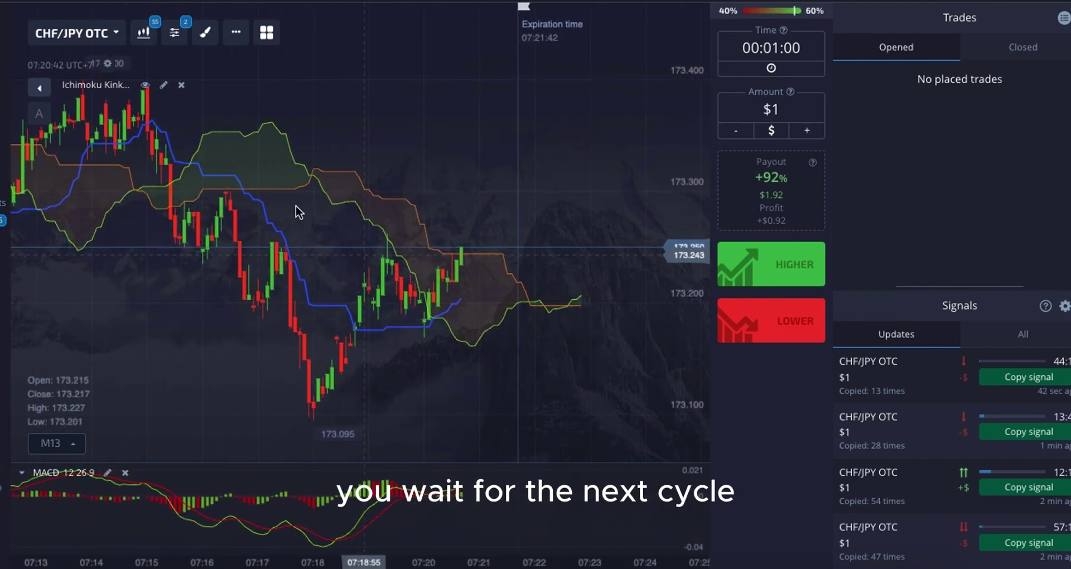
{"action": "left_click", "coordinate": [773, 275]}
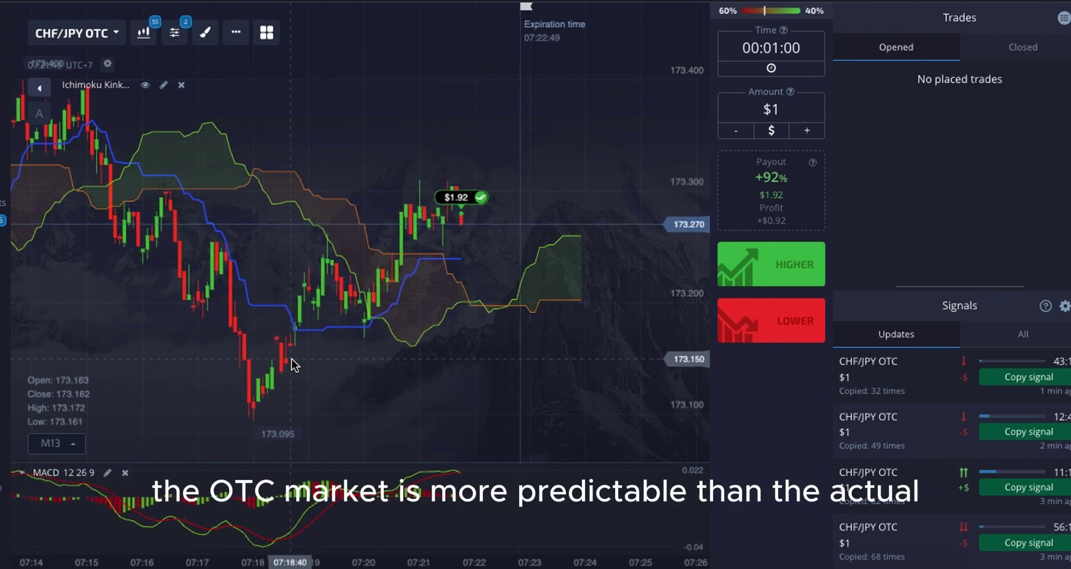
Step: Switch the chart to EUR/CAD at 56% payout
{"action": "left_click", "coordinate": [71, 33]}
{"action": "scroll", "coordinate": [306, 379], "scroll_direction": "down", "scroll_amount": 10}
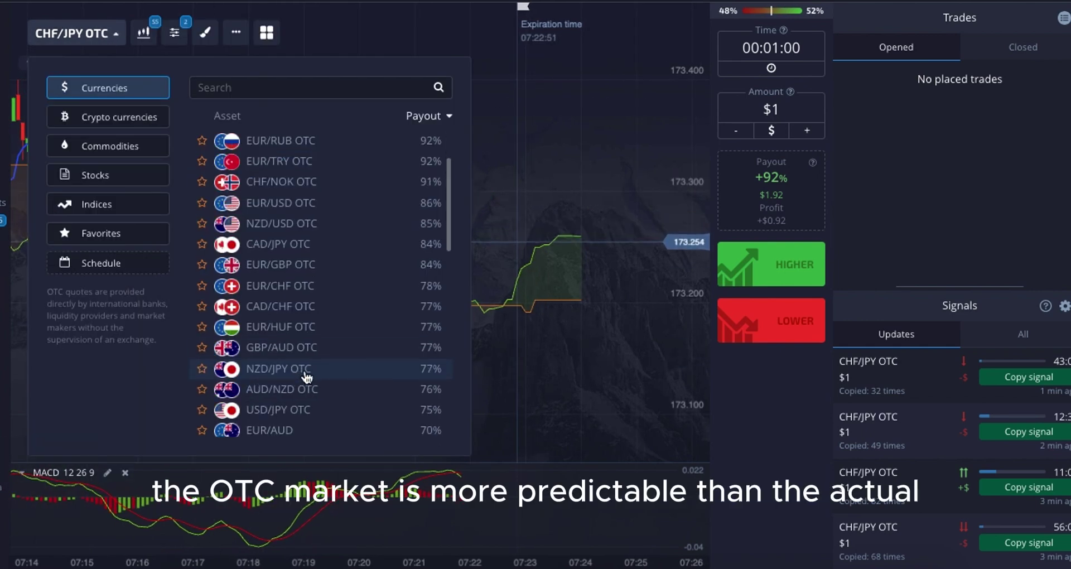
{"action": "scroll", "coordinate": [305, 378], "scroll_direction": "down", "scroll_amount": 2}
{"action": "left_click", "coordinate": [306, 295]}
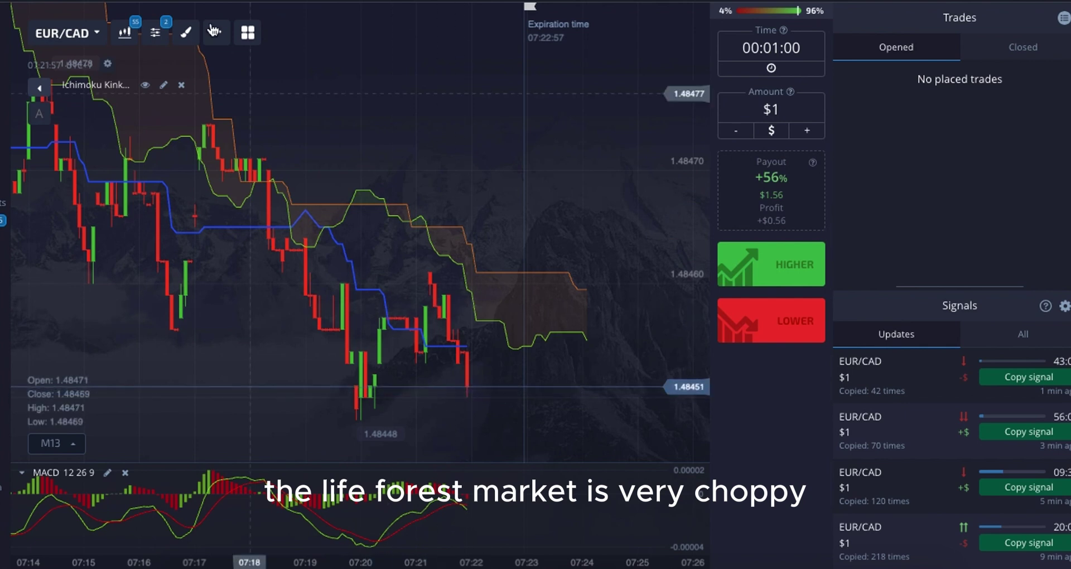
Step: Return to CHF/JPY OTC at 92% and bring up the $1 trade amount entry
{"action": "left_click", "coordinate": [61, 35]}
{"action": "left_click", "coordinate": [302, 185]}
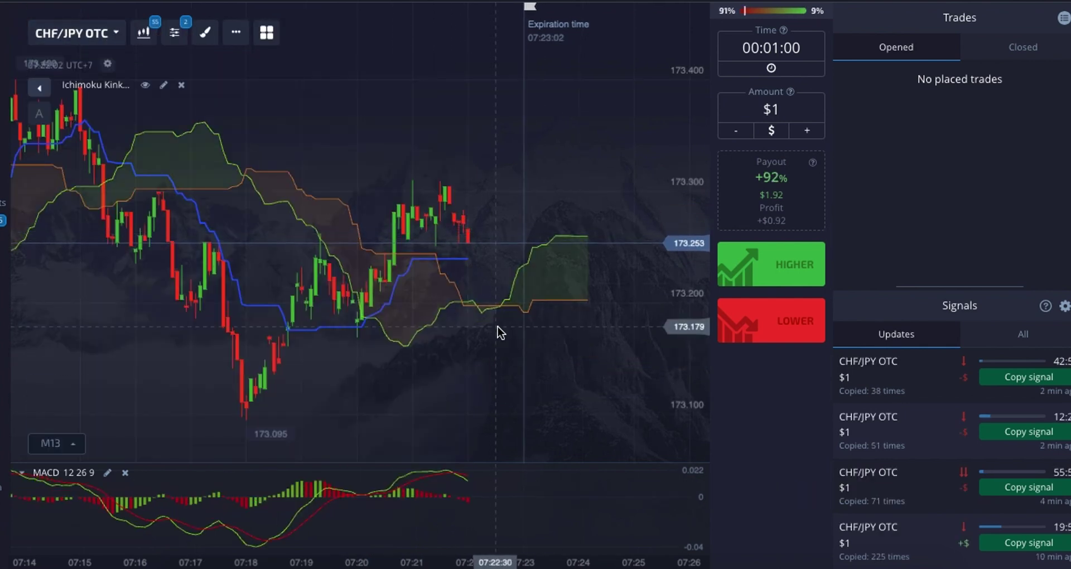
{"action": "left_click", "coordinate": [797, 105]}
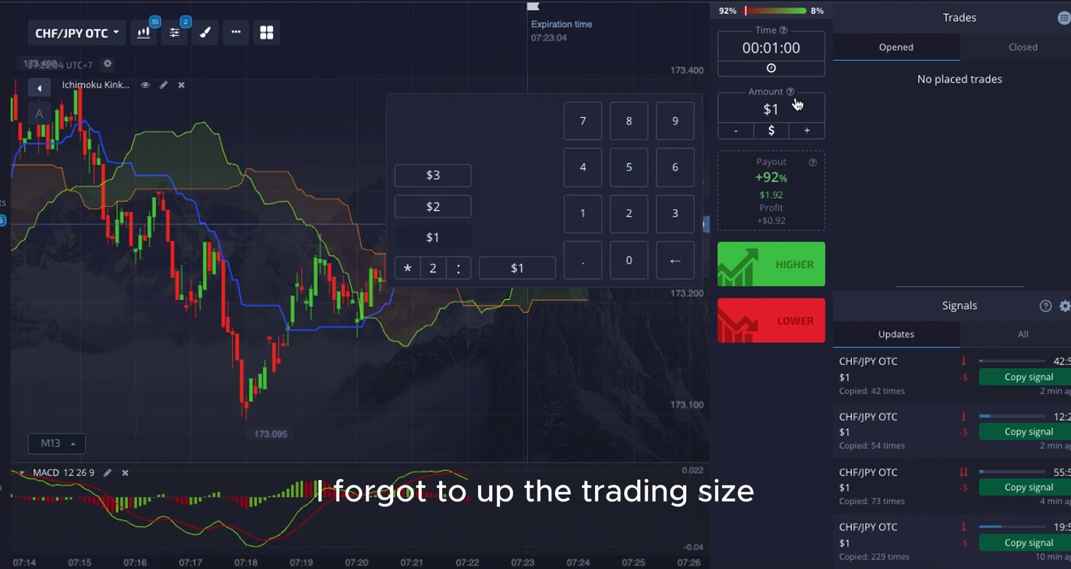
Step: Confirm a $10 stake (potential return $19.20) and bring up the asset list
{"action": "left_click", "coordinate": [581, 443]}
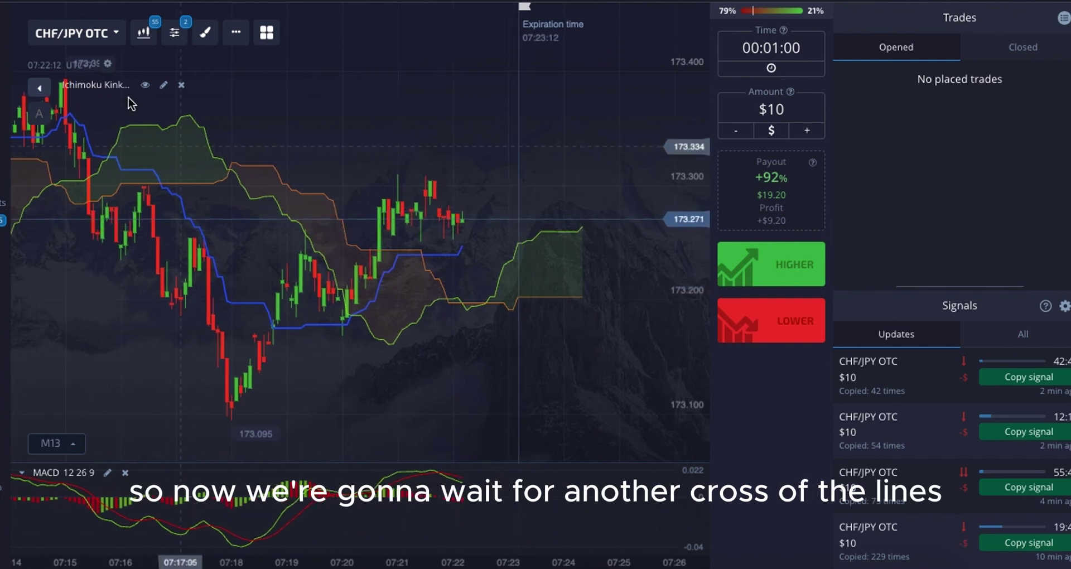
{"action": "left_click", "coordinate": [72, 33]}
Step: Load EUR/TRY OTC, review earlier candles, and bring up the Ichimoku Kinko Hyo settings
{"action": "left_click", "coordinate": [348, 249]}
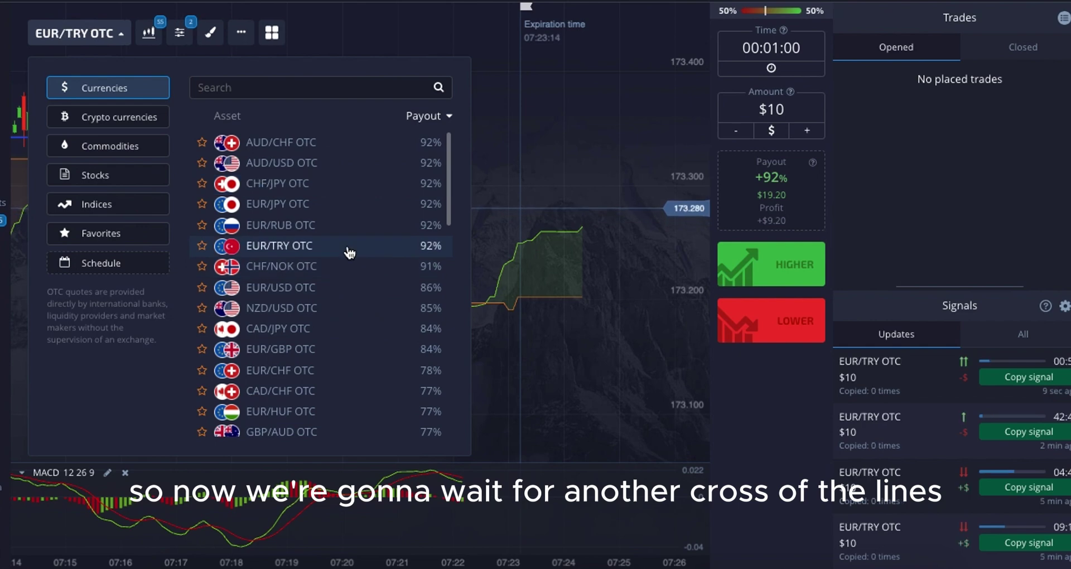
{"action": "left_click", "coordinate": [351, 251]}
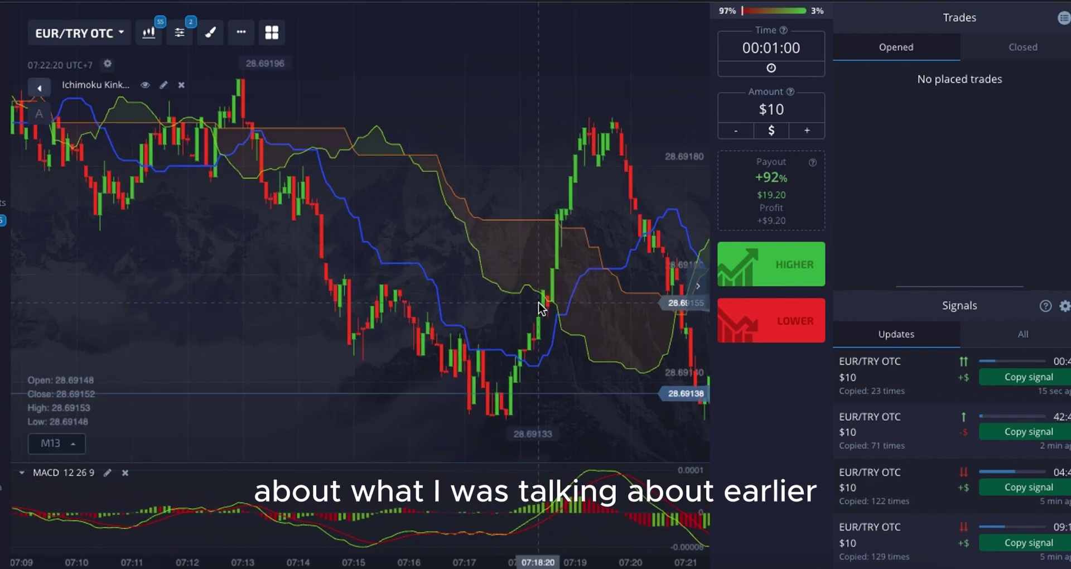
{"action": "left_click_drag", "start_coordinate": [543, 306], "coordinate": [615, 306]}
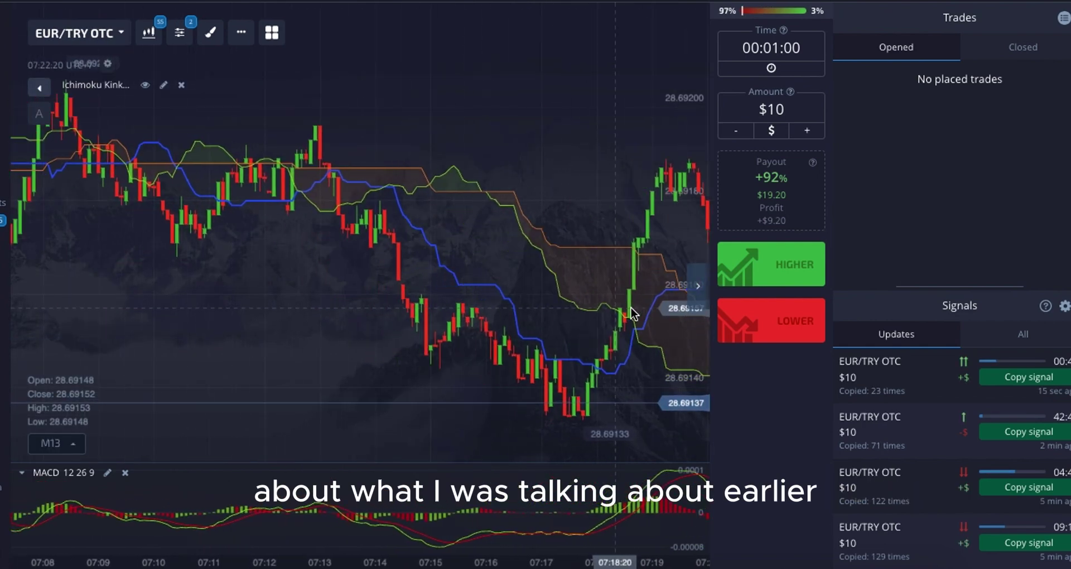
{"action": "left_click", "coordinate": [697, 301]}
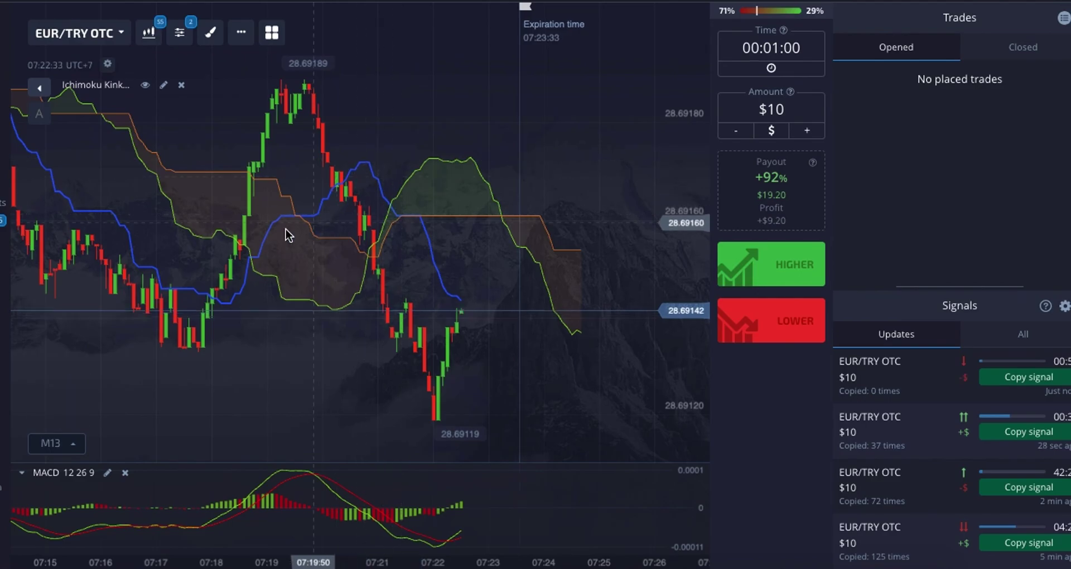
{"action": "left_click", "coordinate": [164, 87]}
Step: Check the Ichimoku line styles (kijunSen 2px, both senkouSpan lines) and close without saving
{"action": "left_click", "coordinate": [545, 190]}
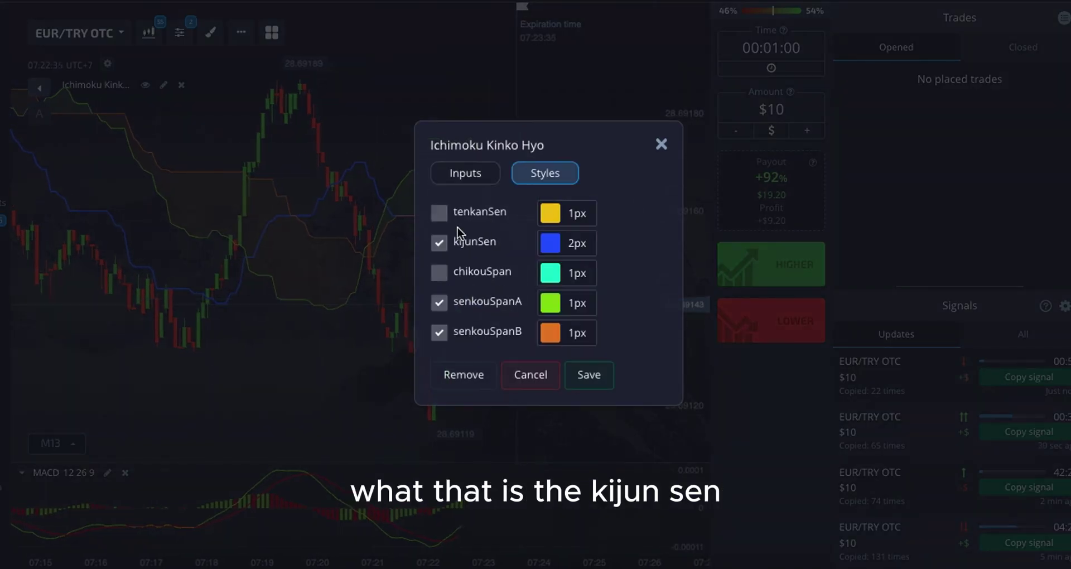
{"action": "left_click", "coordinate": [662, 146]}
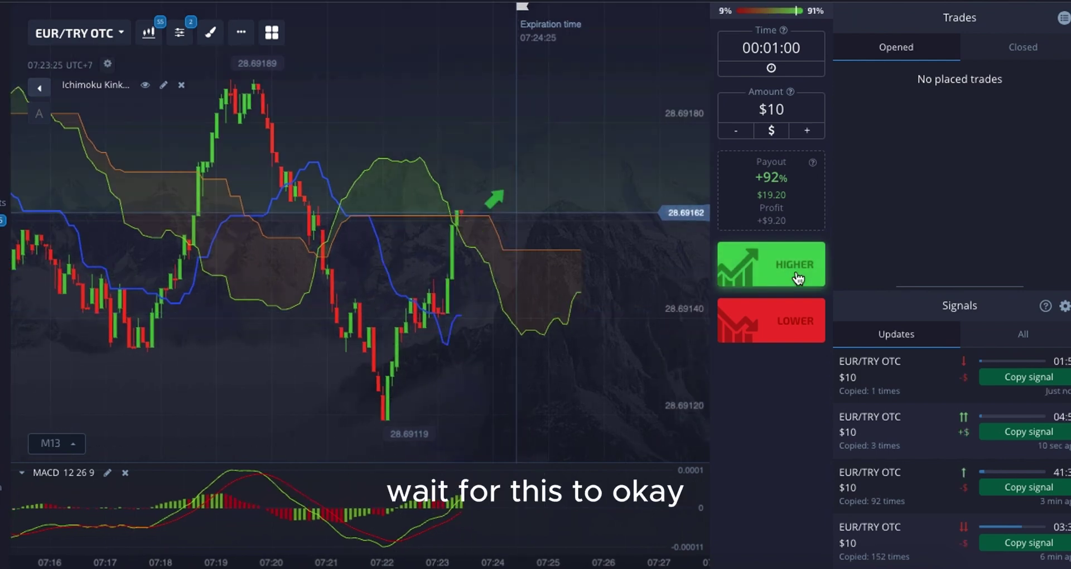
Step: Place a $10 Higher trade on EUR/TRY OTC
{"action": "left_click", "coordinate": [797, 274]}
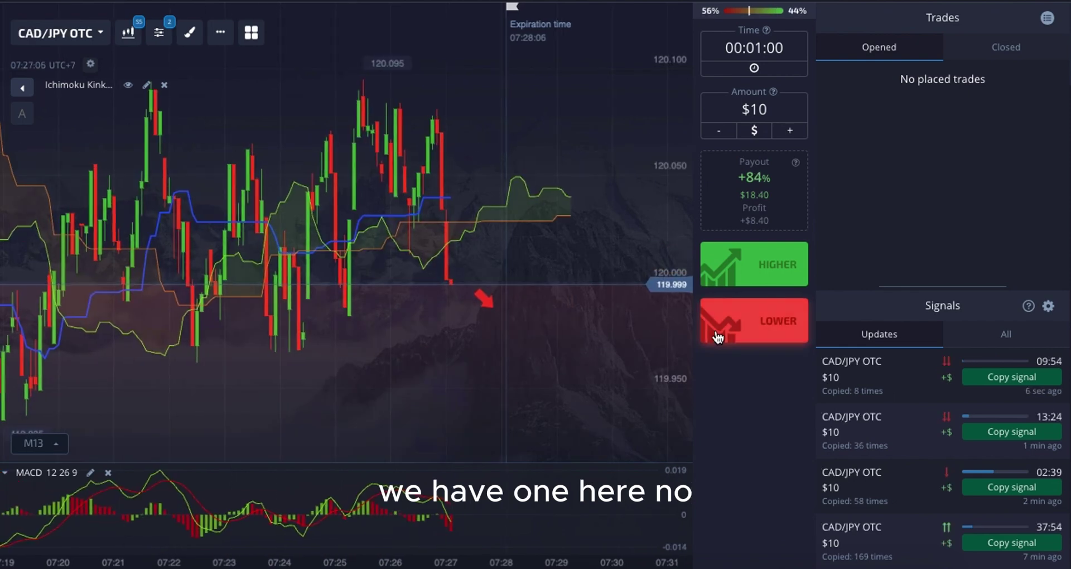
Step: Open a $10 one-minute Lower trade on CAD/JPY OTC at 84% payout
{"action": "left_click", "coordinate": [718, 333]}
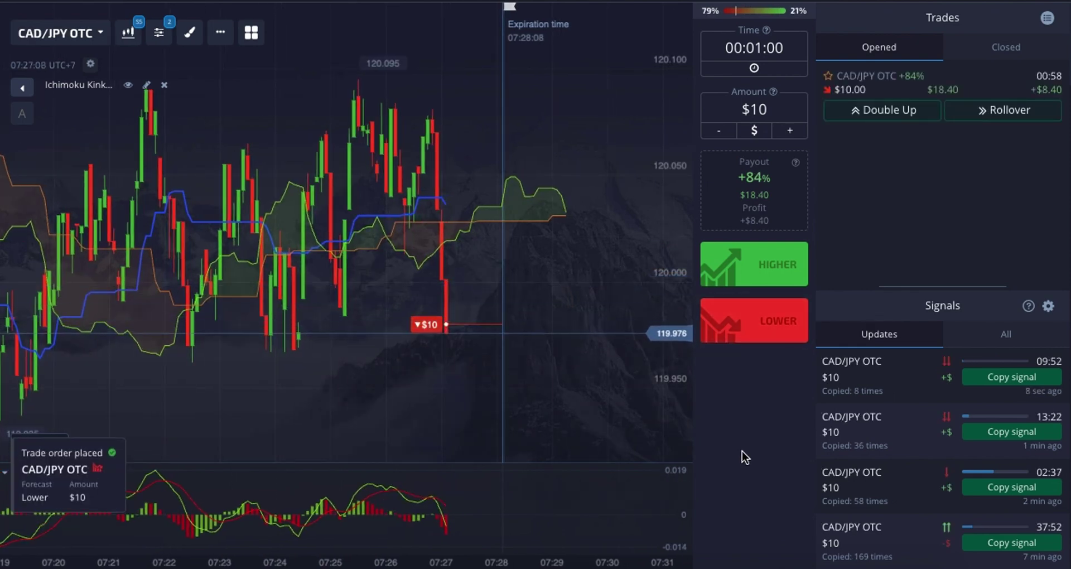